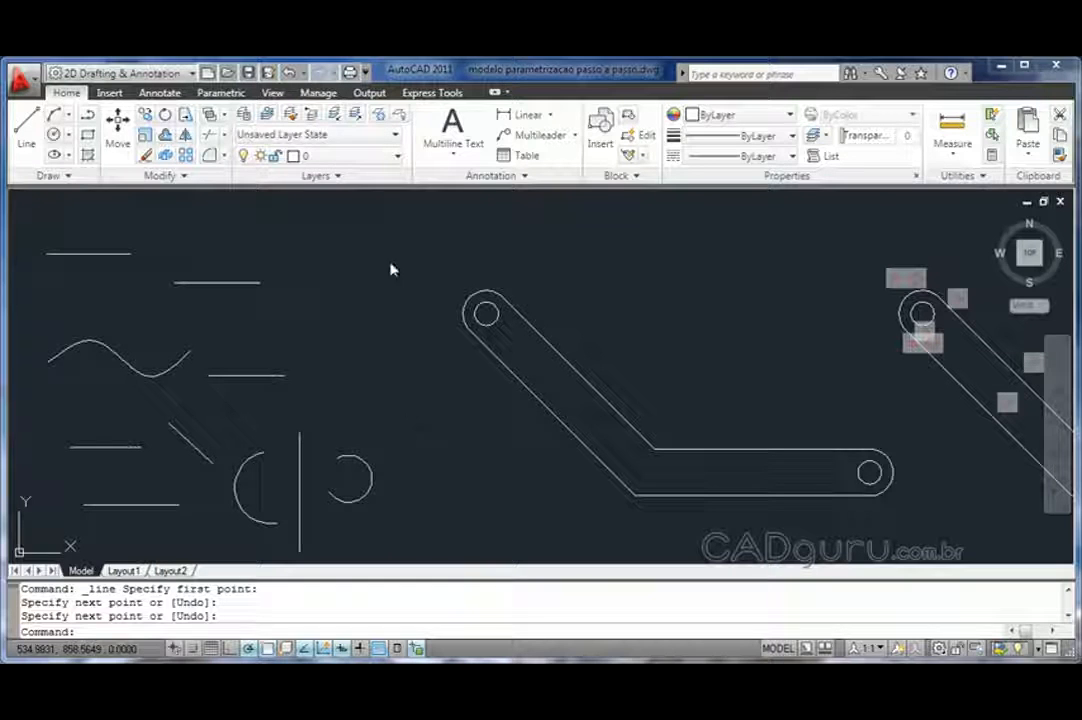
# Apply a coincident constraint joining the facing endpoints of the two uppermost short lines in the sample geometry
pyautogui.click(222, 93)
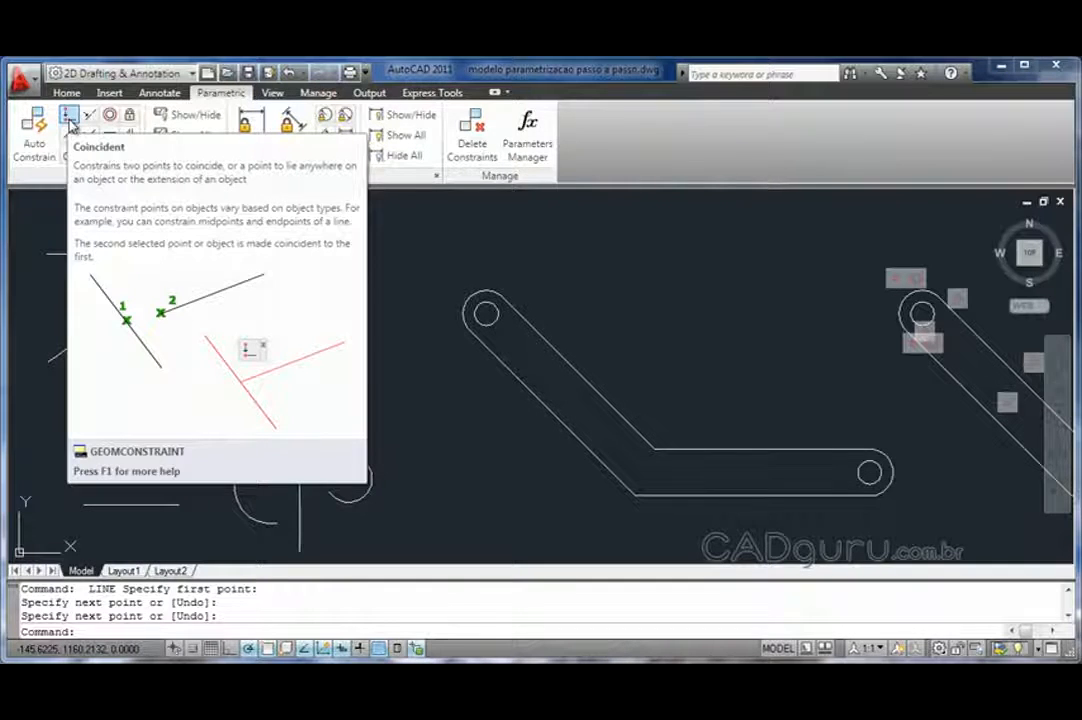
pyautogui.click(68, 117)
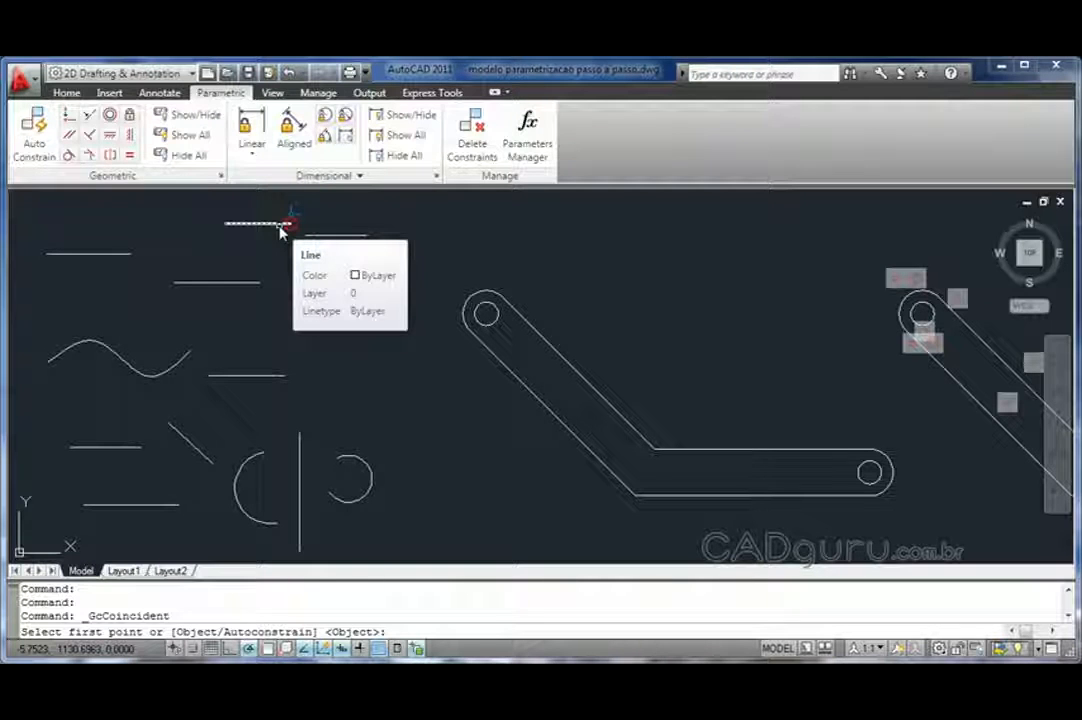
pyautogui.click(283, 226)
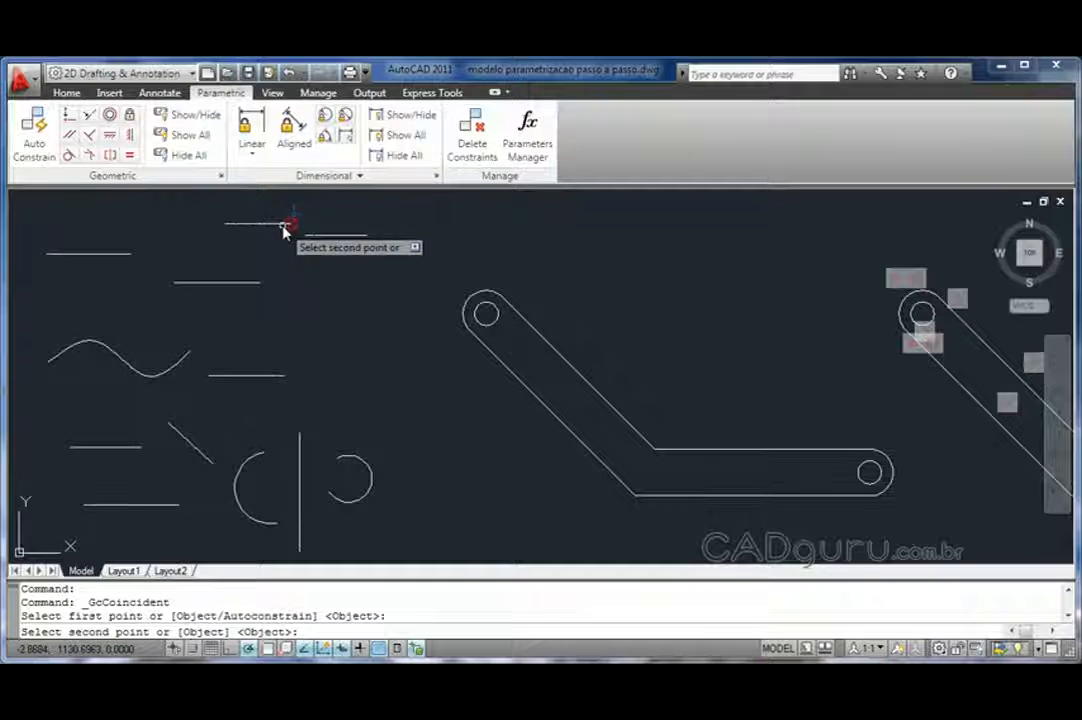
pyautogui.click(308, 235)
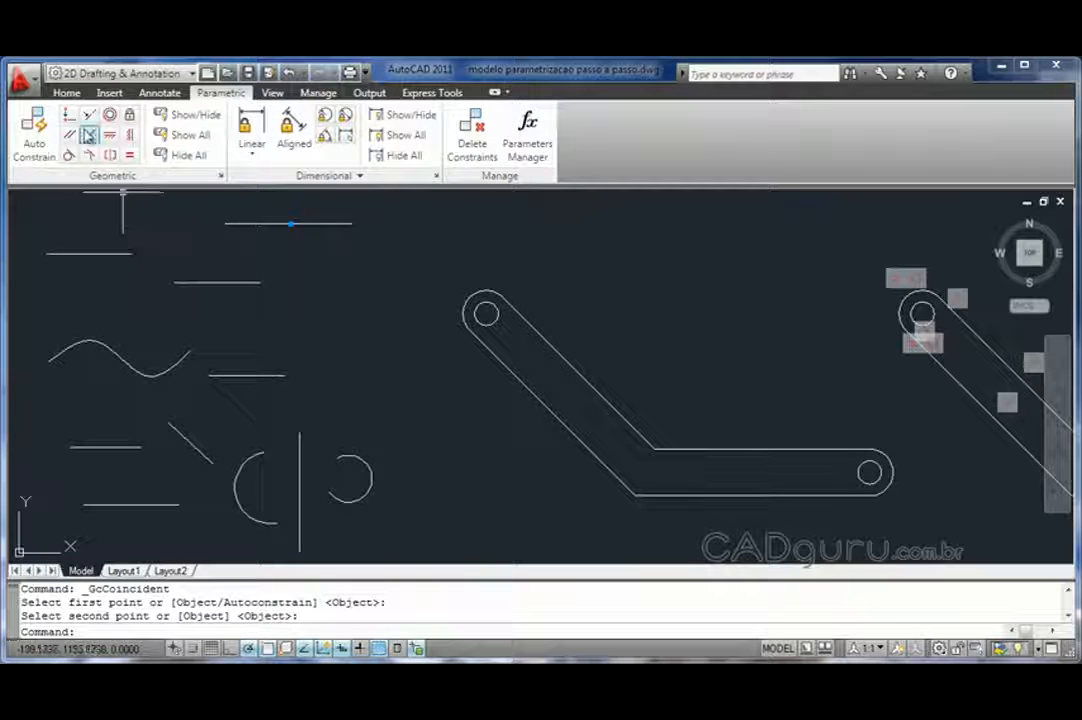
# Make the two separate horizontal lines just below the joined pair collinear, using the left line as the reference
pyautogui.click(89, 117)
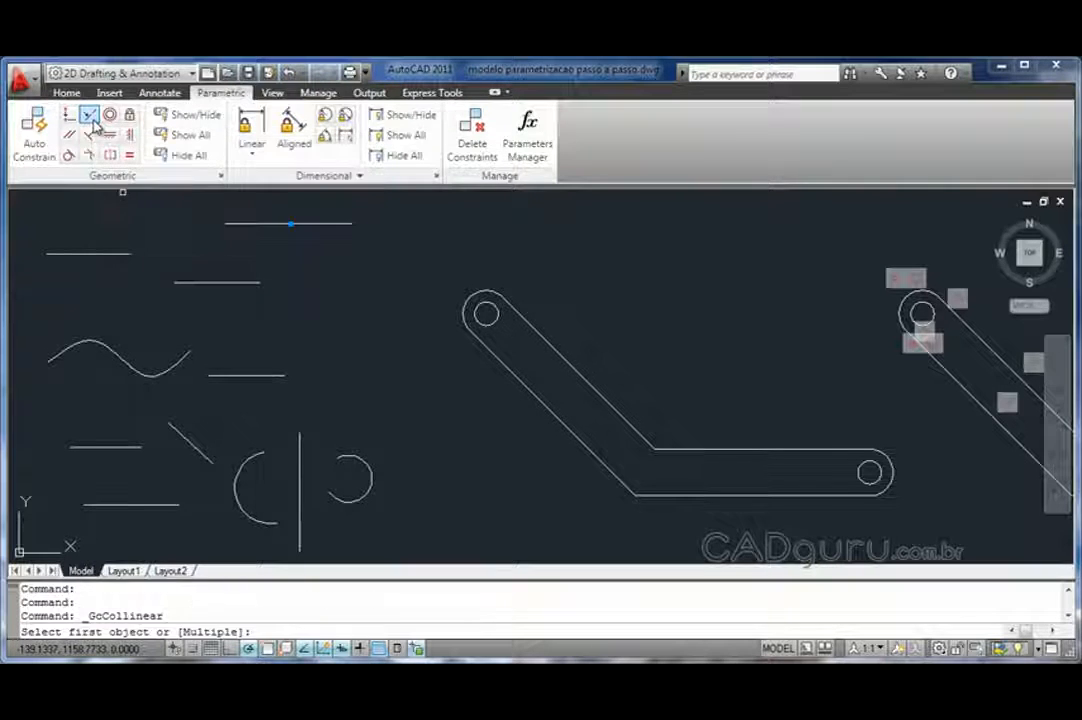
pyautogui.click(80, 257)
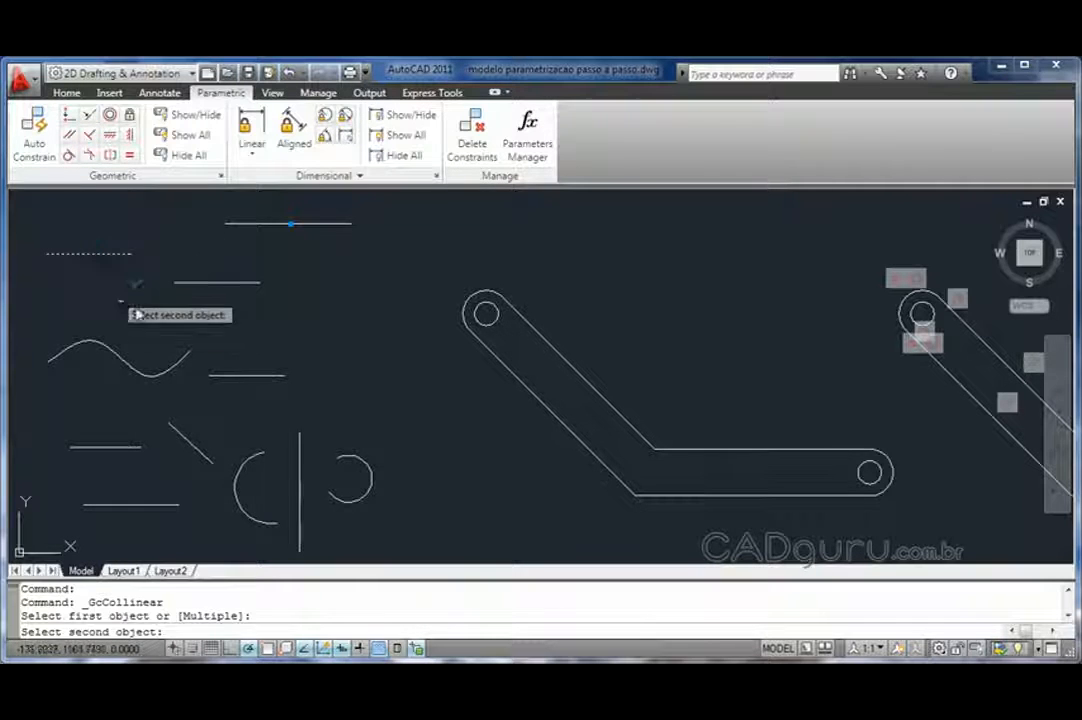
pyautogui.click(205, 284)
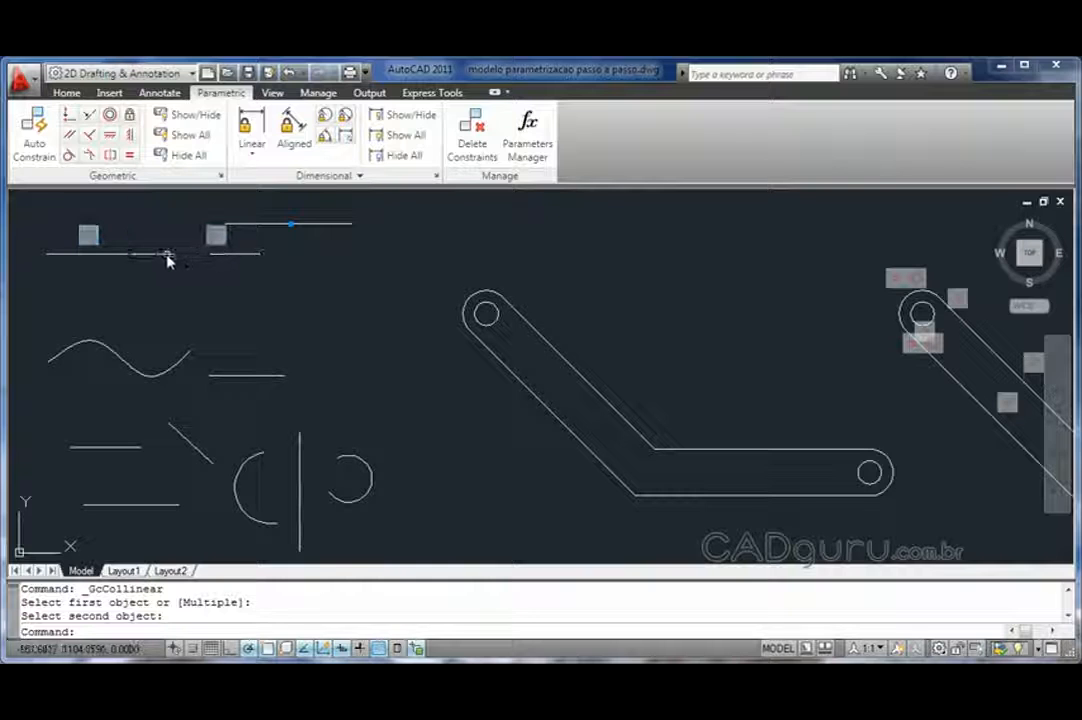
# Apply a concentric constraint between the small hole and the outer arc at the middle bracket's upper end
pyautogui.click(110, 116)
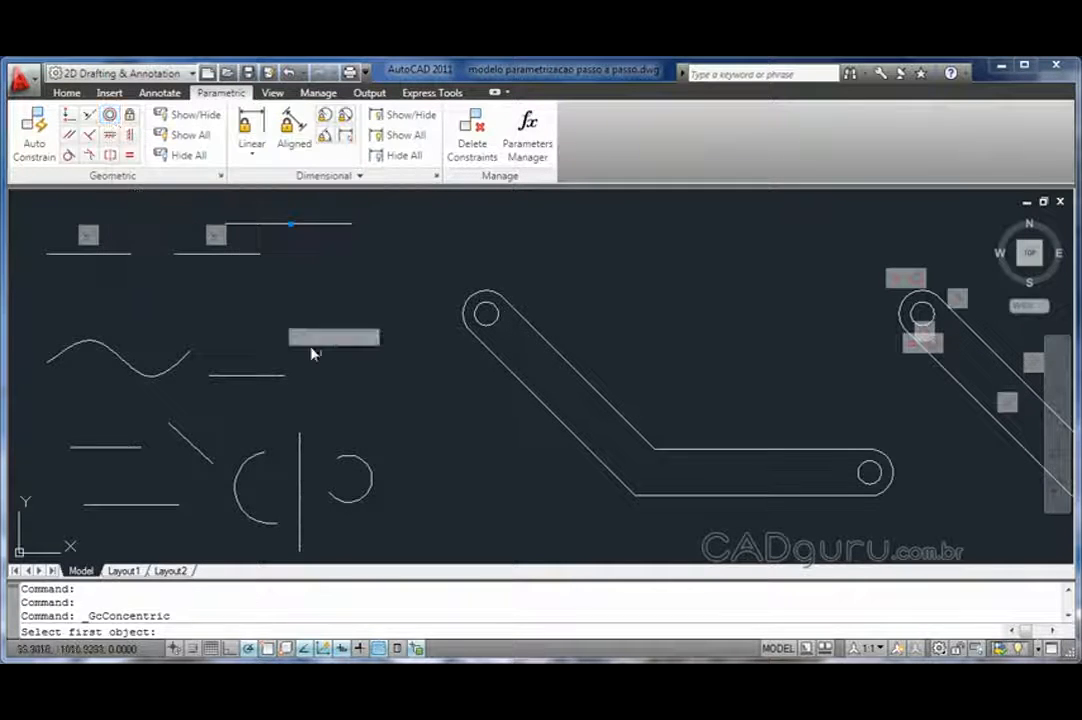
pyautogui.click(474, 305)
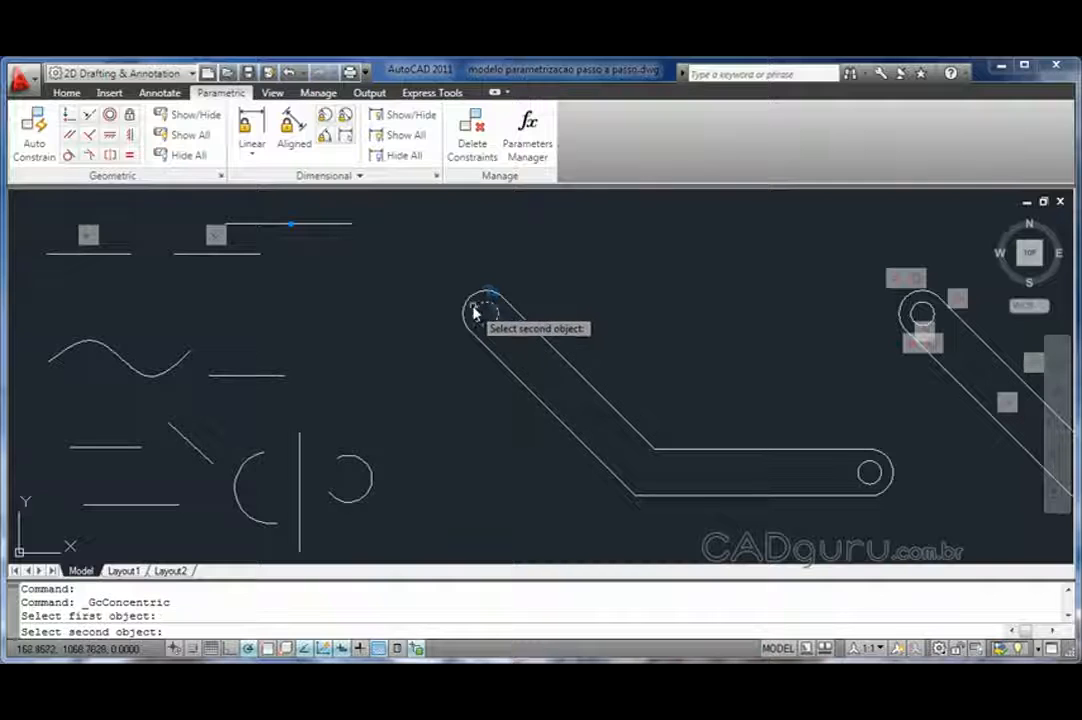
pyautogui.click(468, 300)
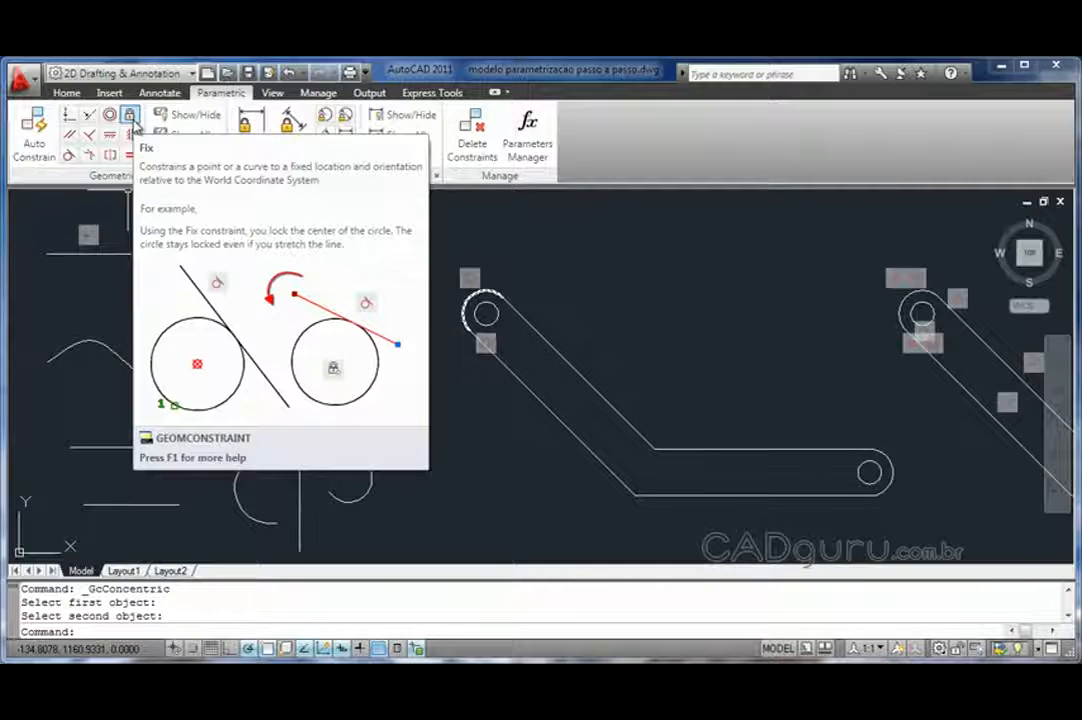
# Fix the lower bend corner of the middle bracket and constrain its two slanted edges to be parallel
pyautogui.click(129, 115)
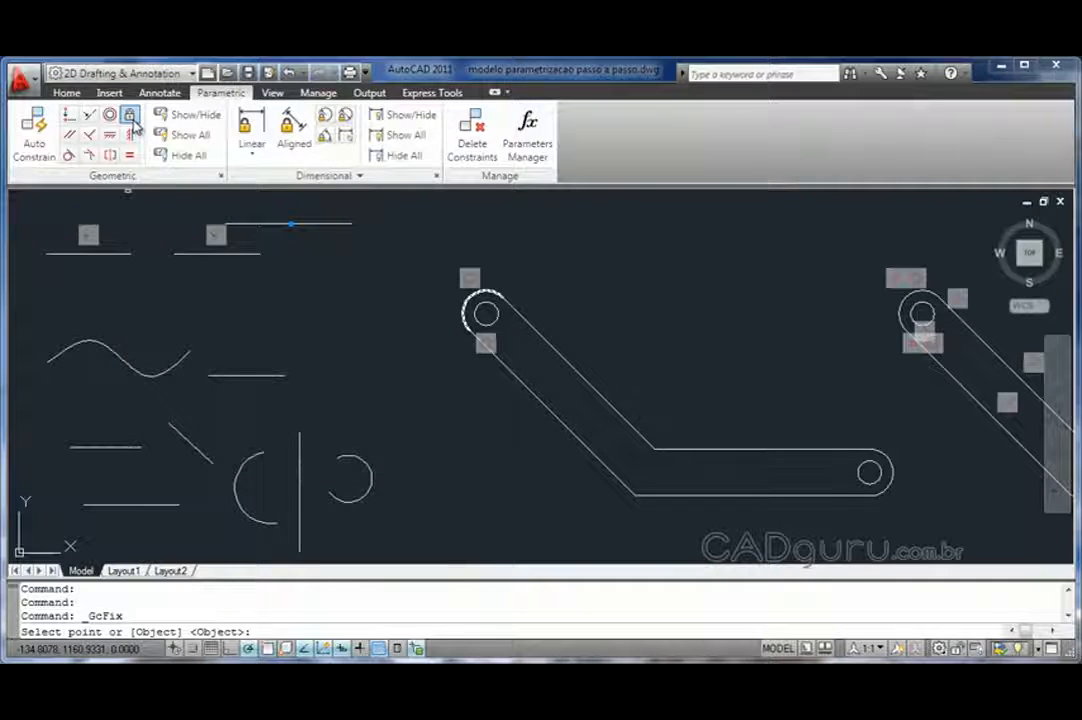
pyautogui.click(641, 499)
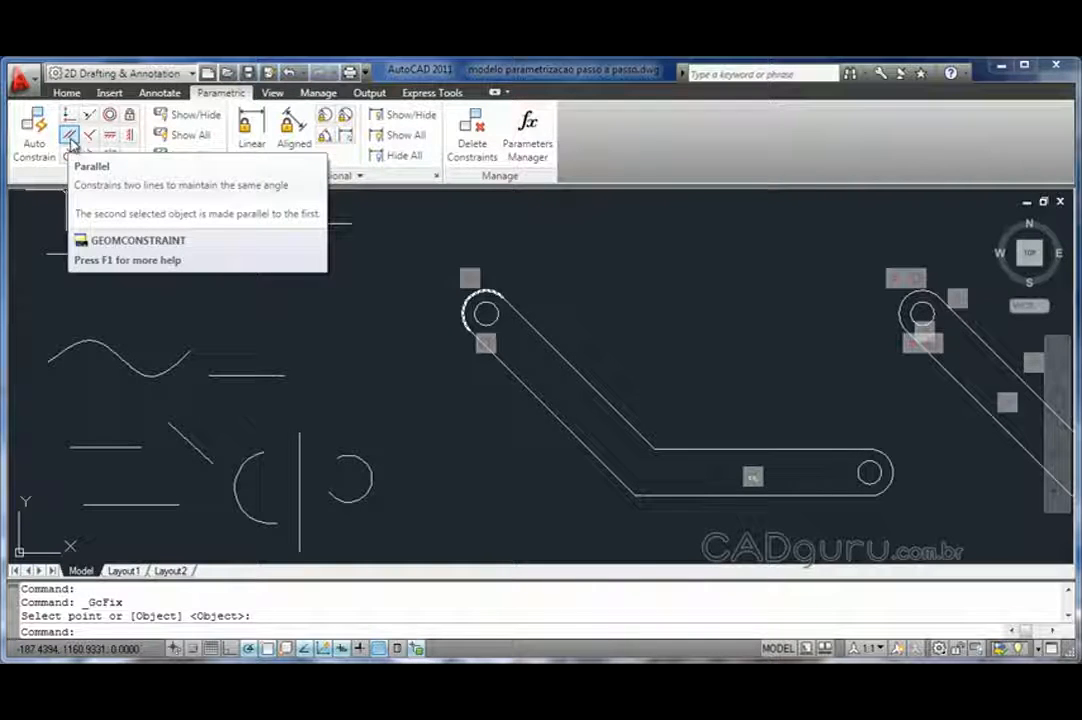
pyautogui.click(71, 141)
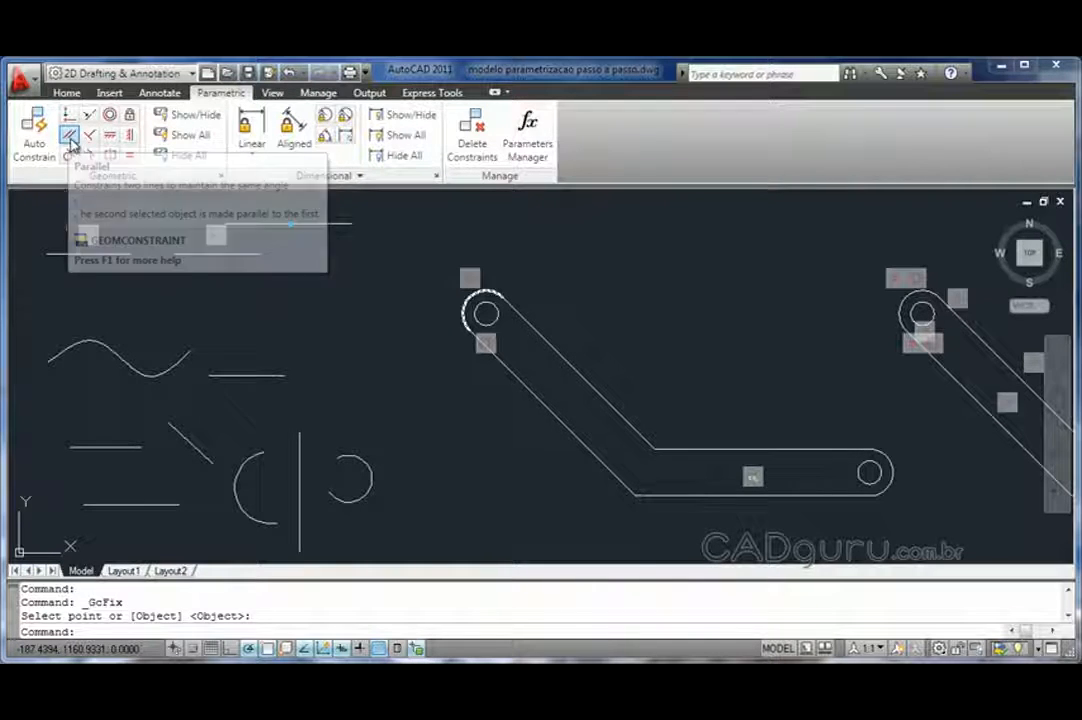
pyautogui.click(557, 424)
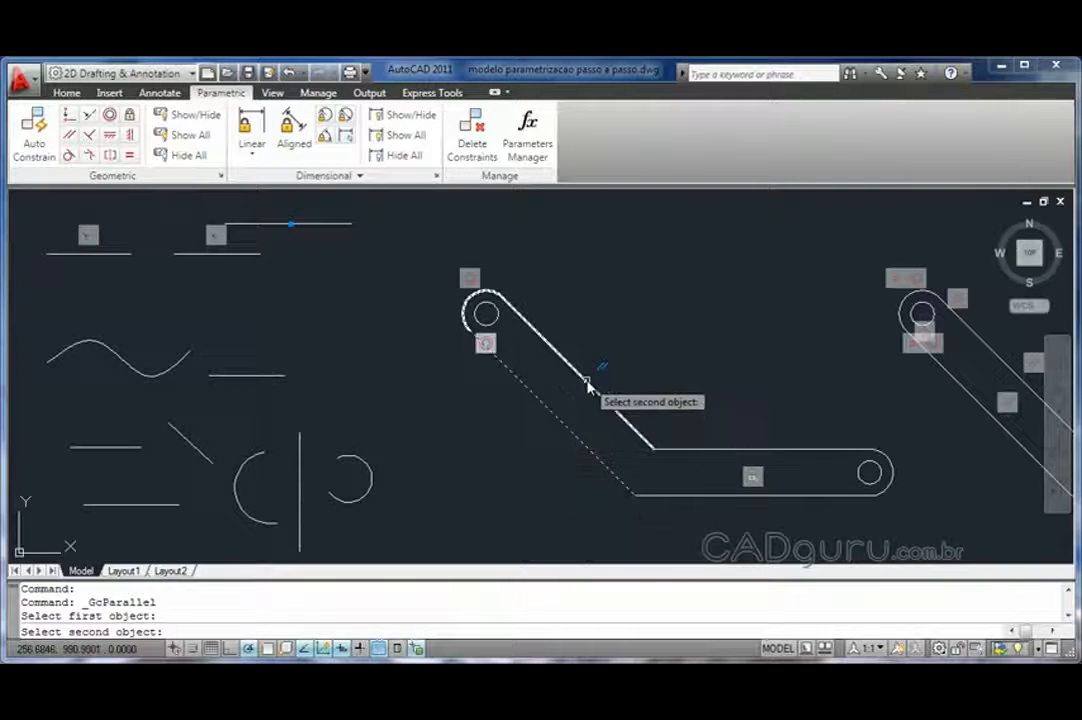
pyautogui.click(589, 384)
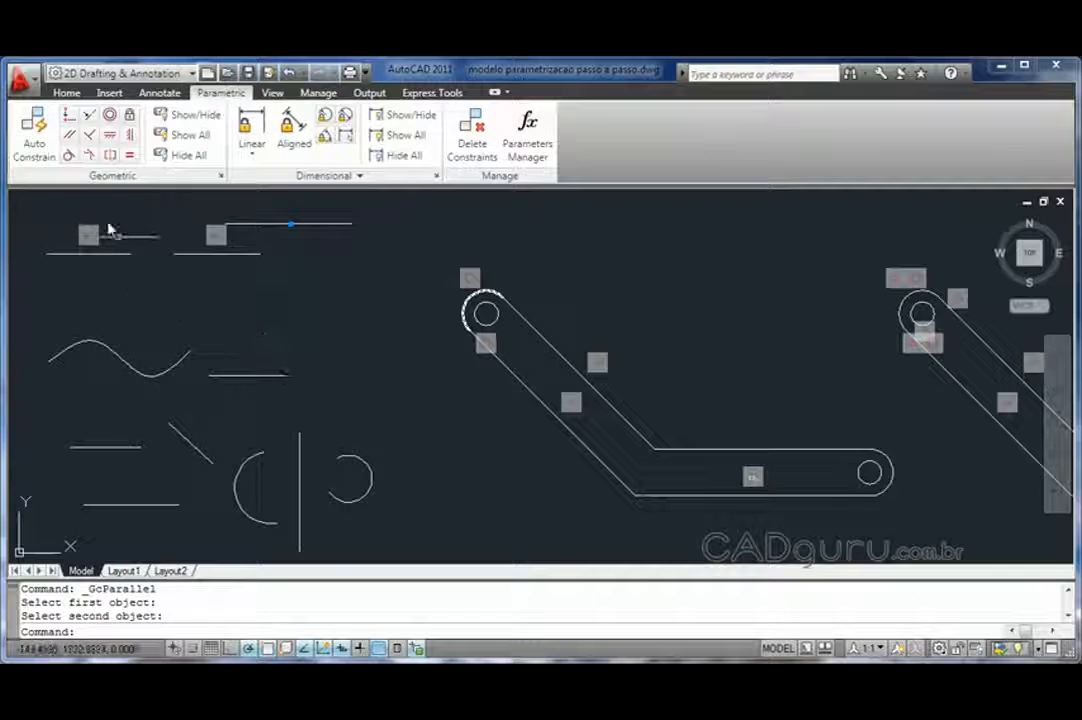
# Make the short horizontal line perpendicular to the nearby diagonal line and make their upper endpoints coincident
pyautogui.click(90, 138)
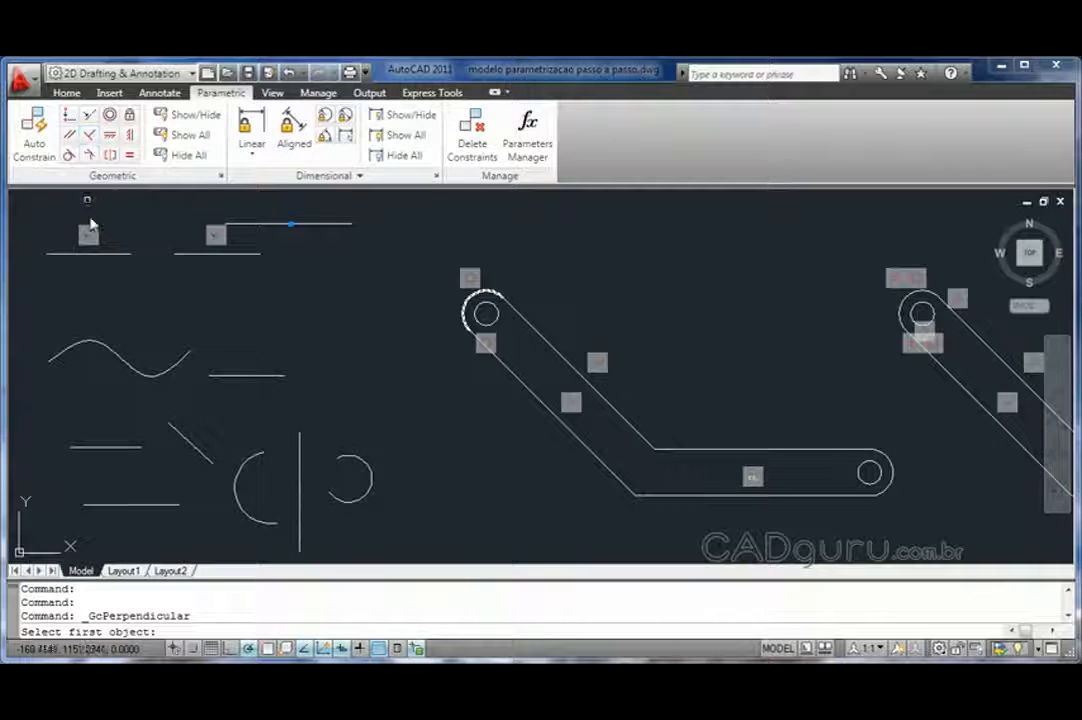
pyautogui.click(198, 451)
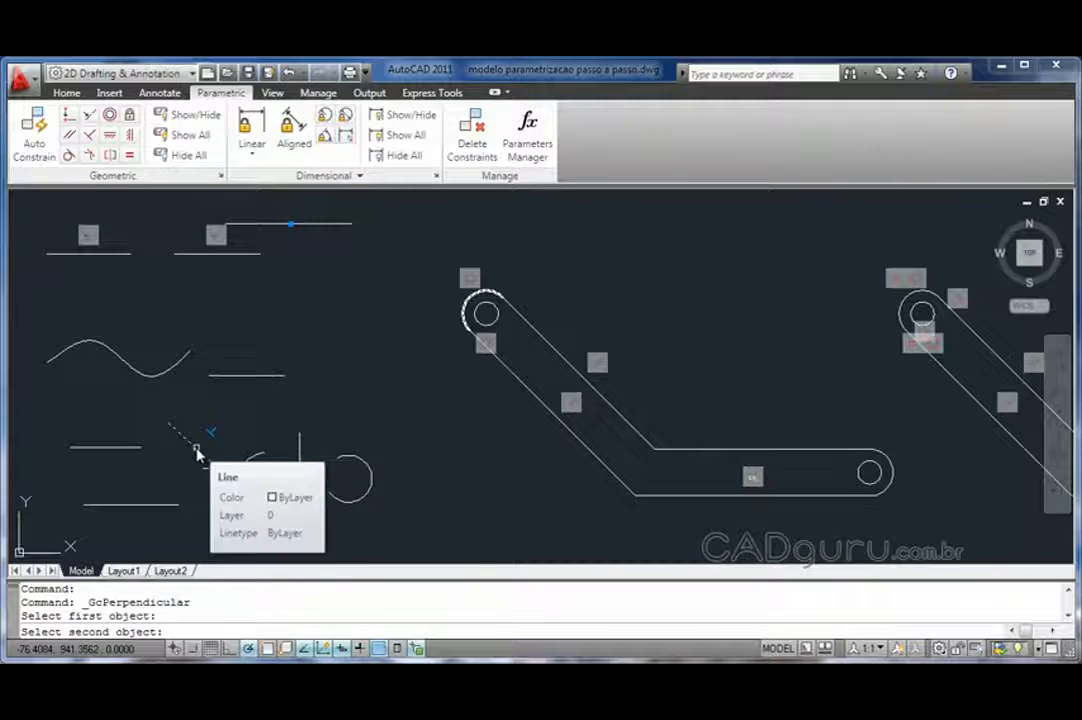
pyautogui.click(120, 448)
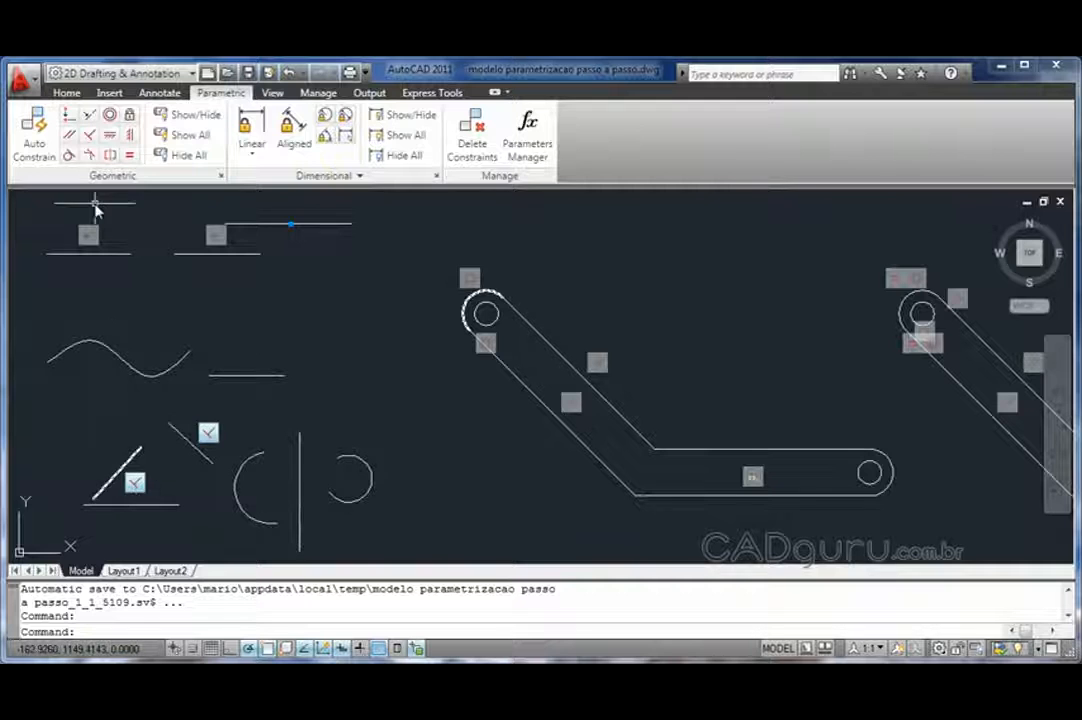
pyautogui.click(68, 115)
pyautogui.click(136, 450)
pyautogui.click(170, 428)
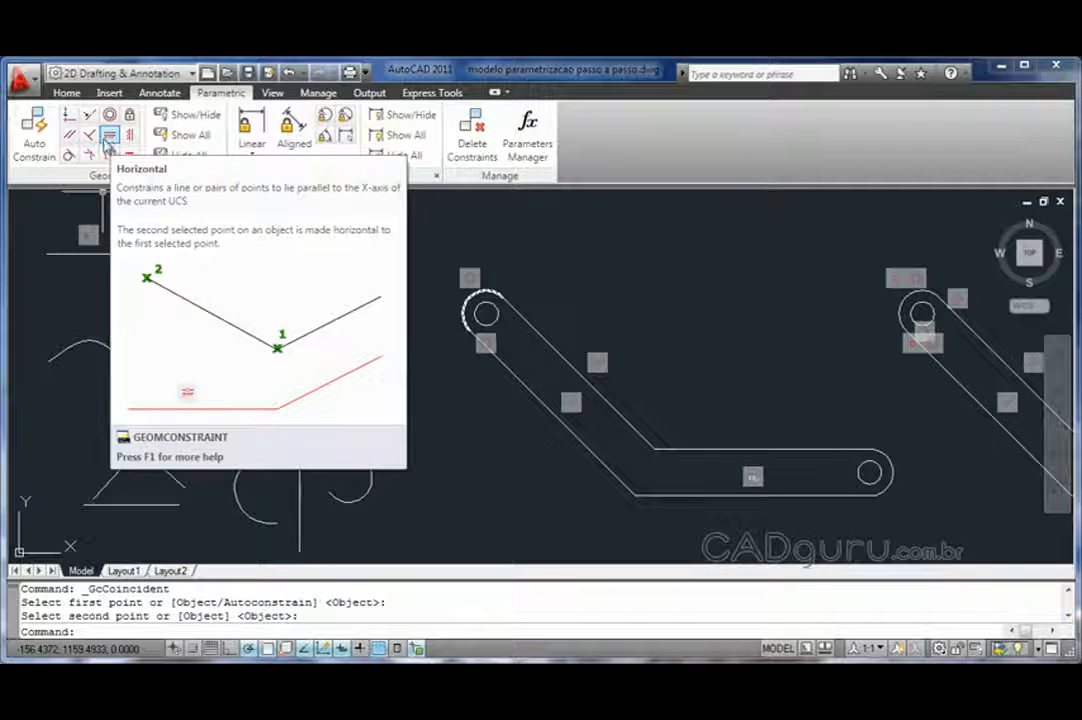
# Constrain the bracket's bottom edge to horizontal and the lowest sample line, below the perpendicular pair, to vertical
pyautogui.click(110, 137)
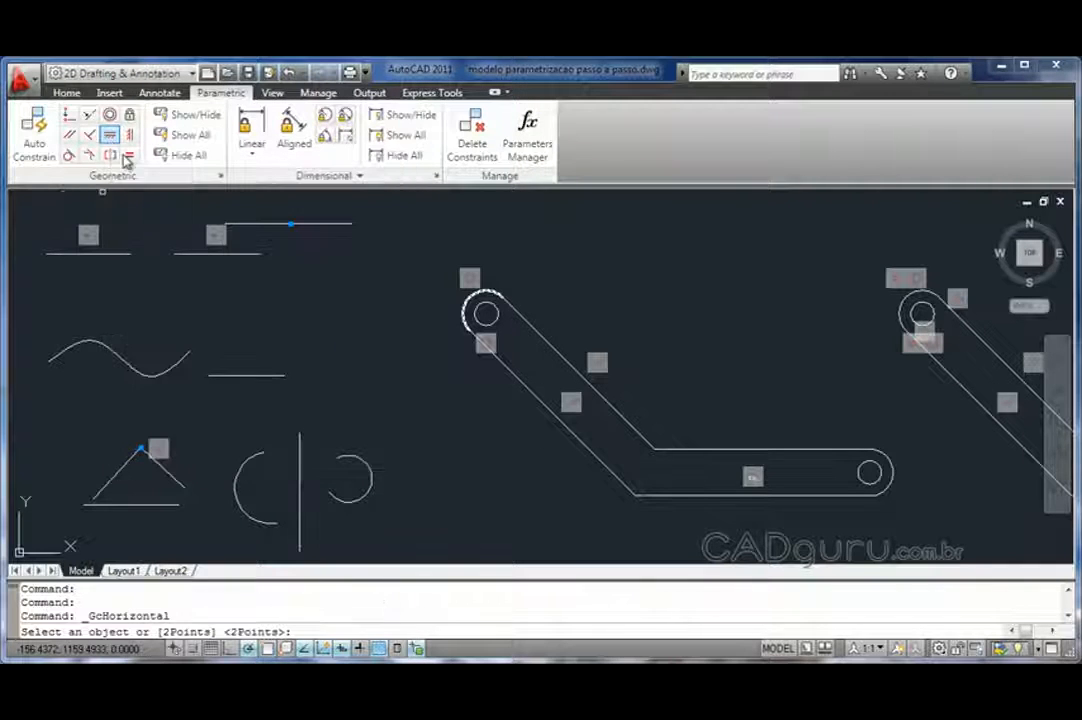
pyautogui.click(703, 497)
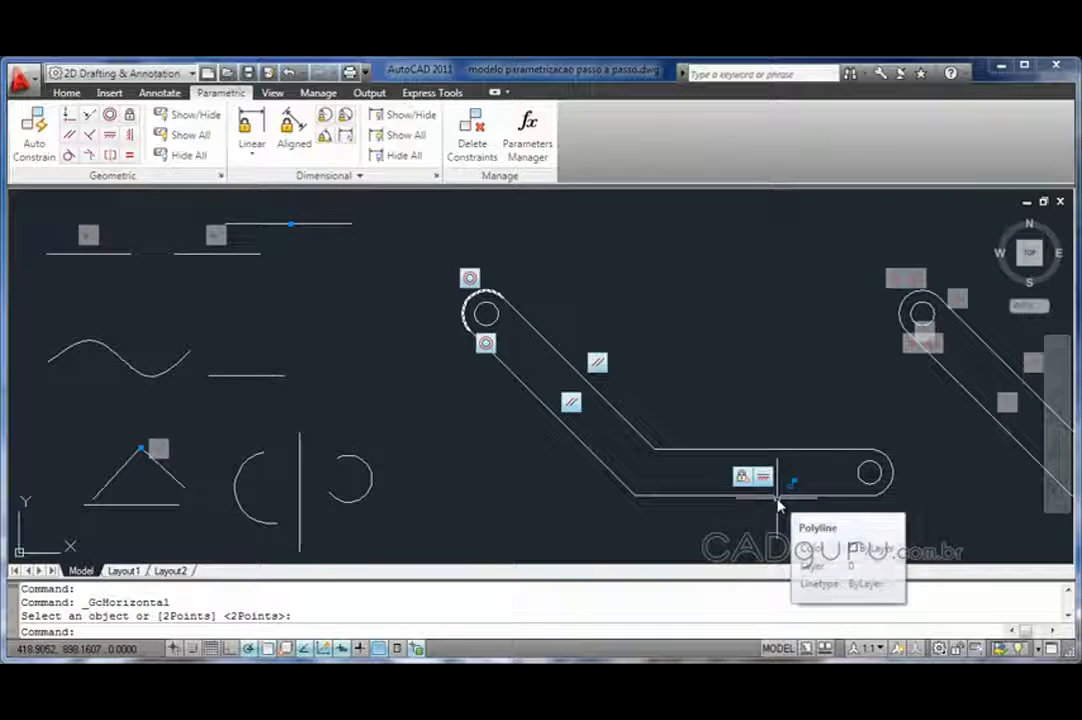
pyautogui.click(133, 145)
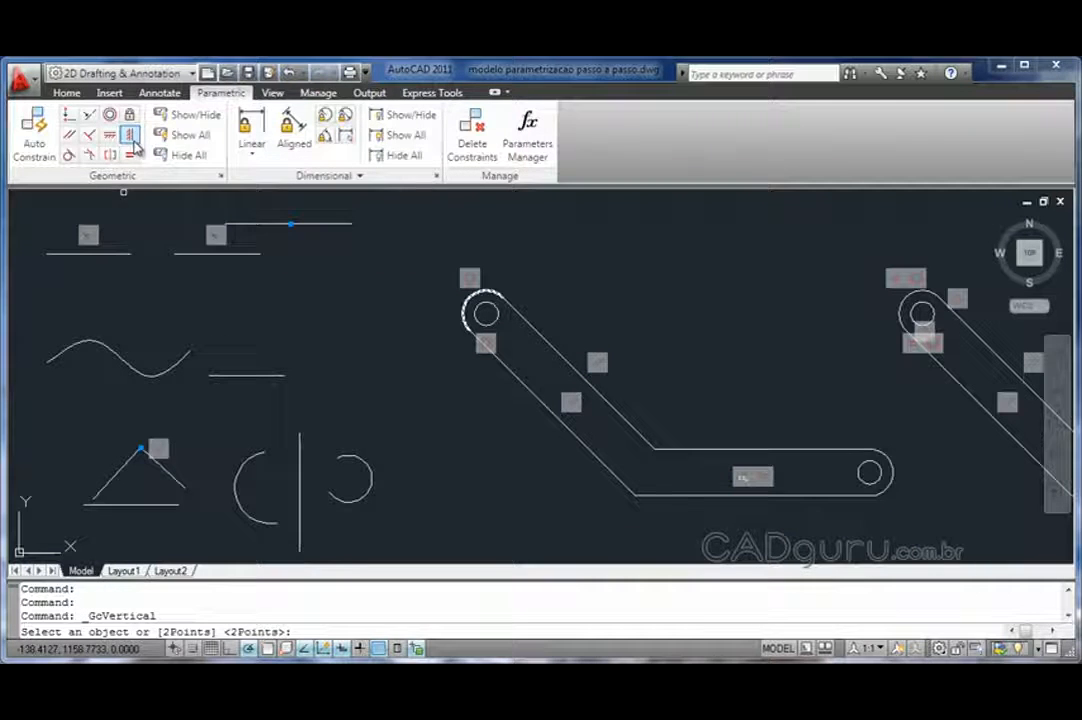
pyautogui.click(133, 506)
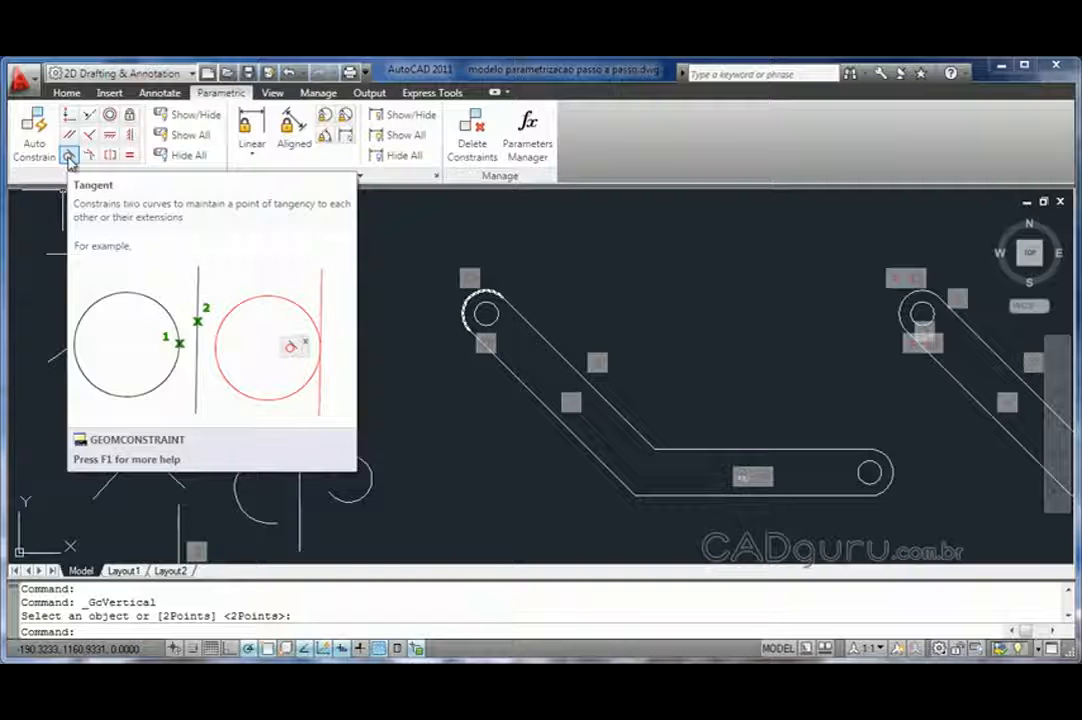
# Apply a tangent constraint between the outer arc at the bracket's upper end and its upper slanted edge
pyautogui.click(68, 156)
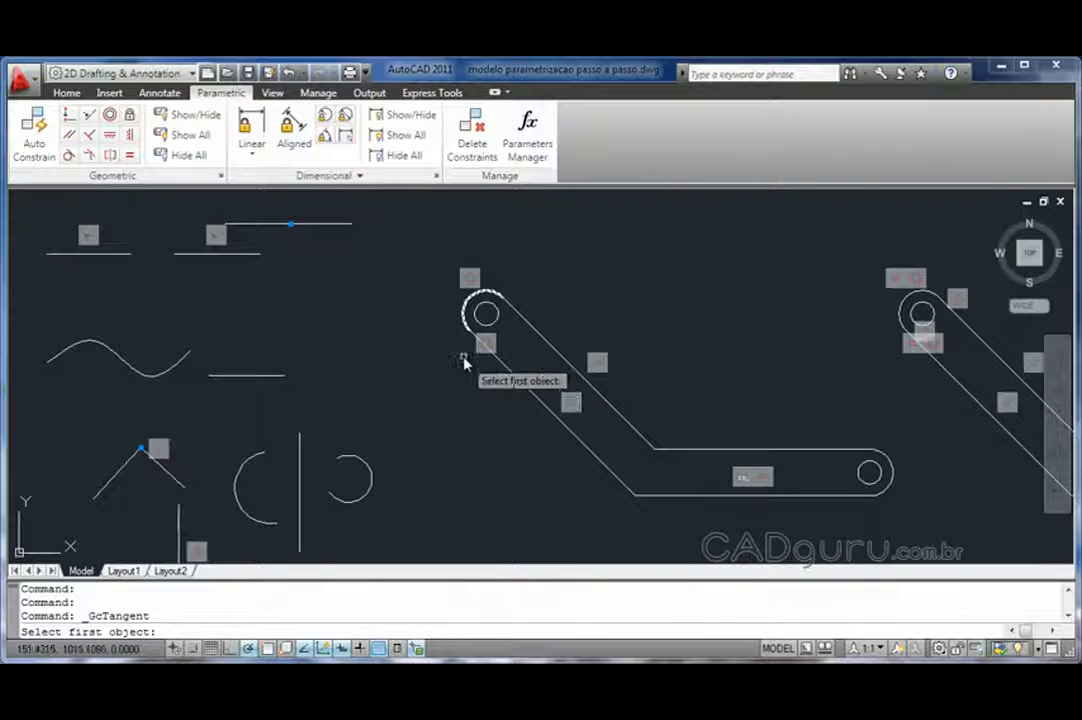
pyautogui.click(495, 296)
pyautogui.click(517, 318)
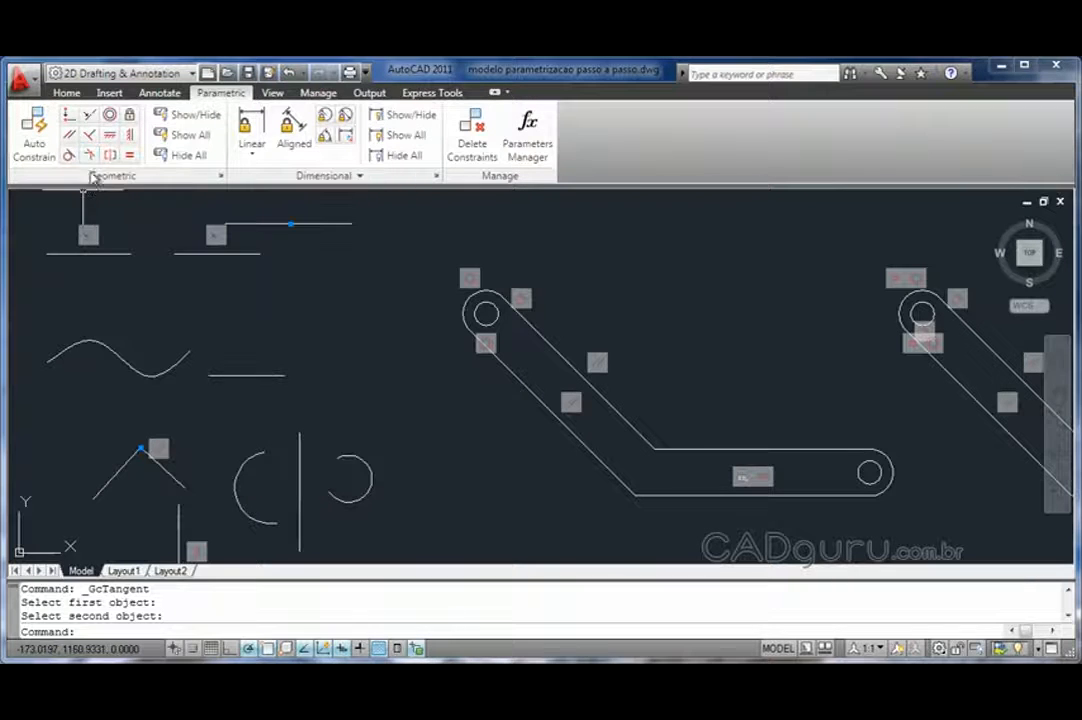
# Apply a smooth constraint from the right end of the spline to the near end of the adjacent horizontal line
pyautogui.click(90, 157)
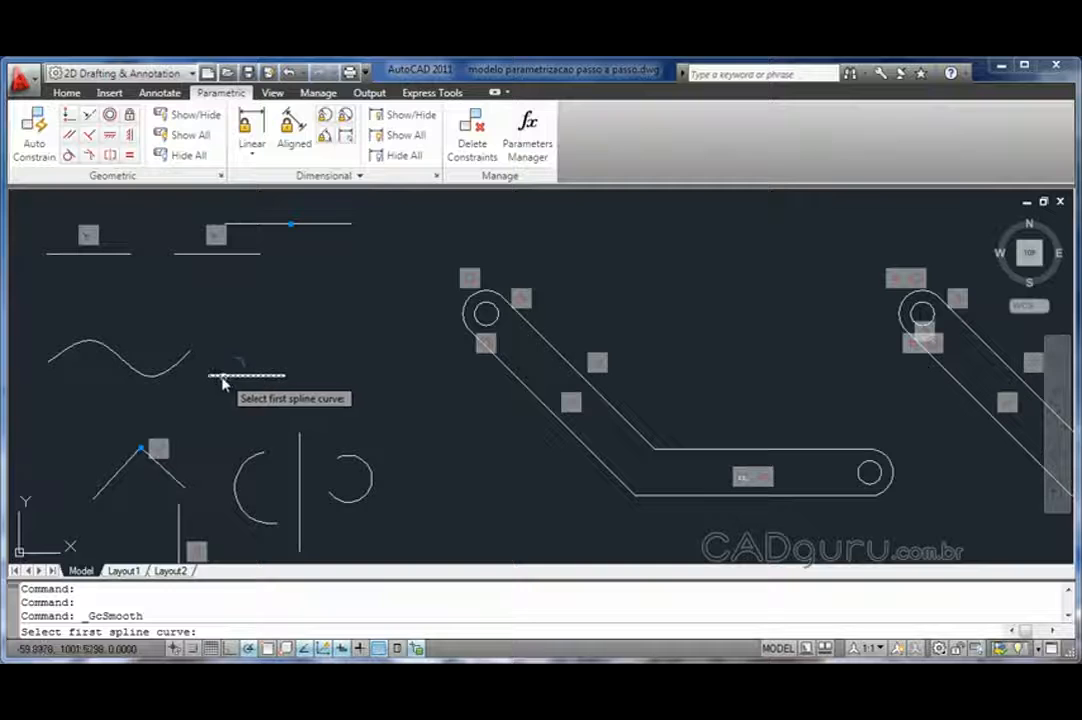
pyautogui.click(184, 361)
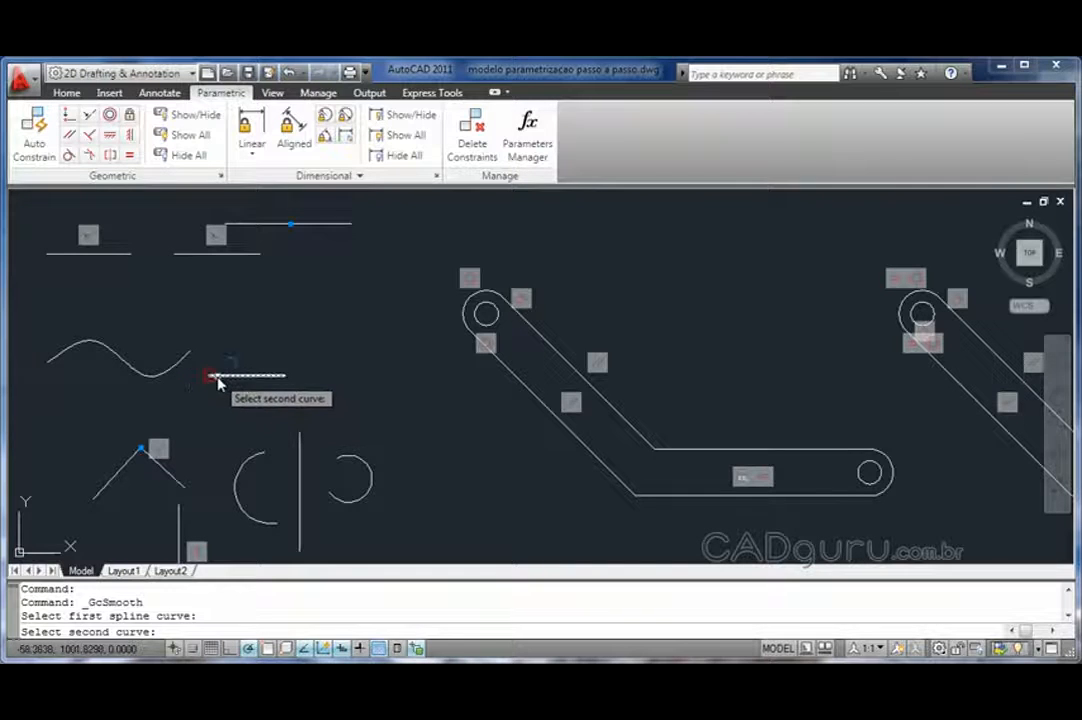
pyautogui.click(215, 378)
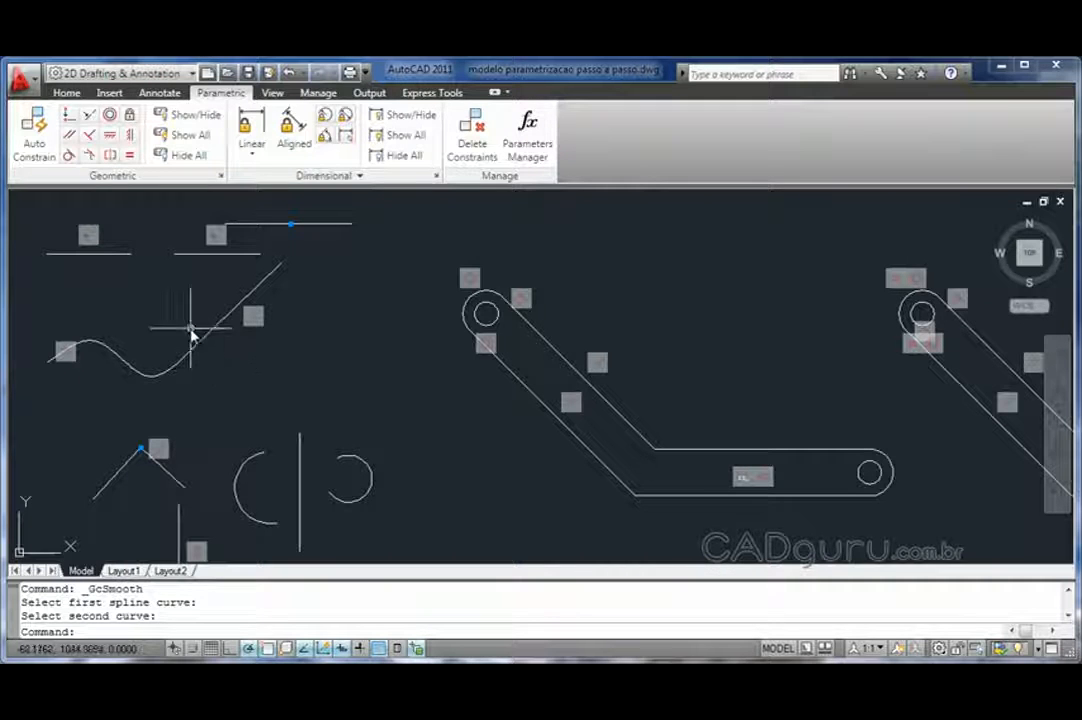
# Make the two arcs symmetric about the vertical line between them, using the larger left arc as the reference
pyautogui.click(110, 156)
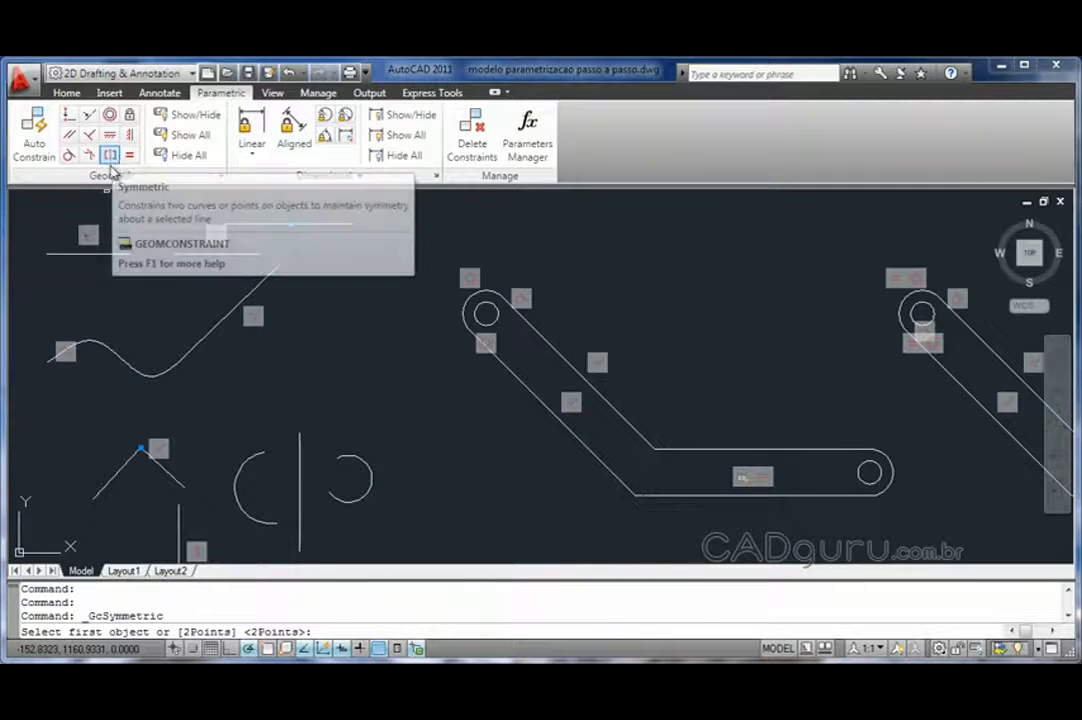
pyautogui.click(237, 487)
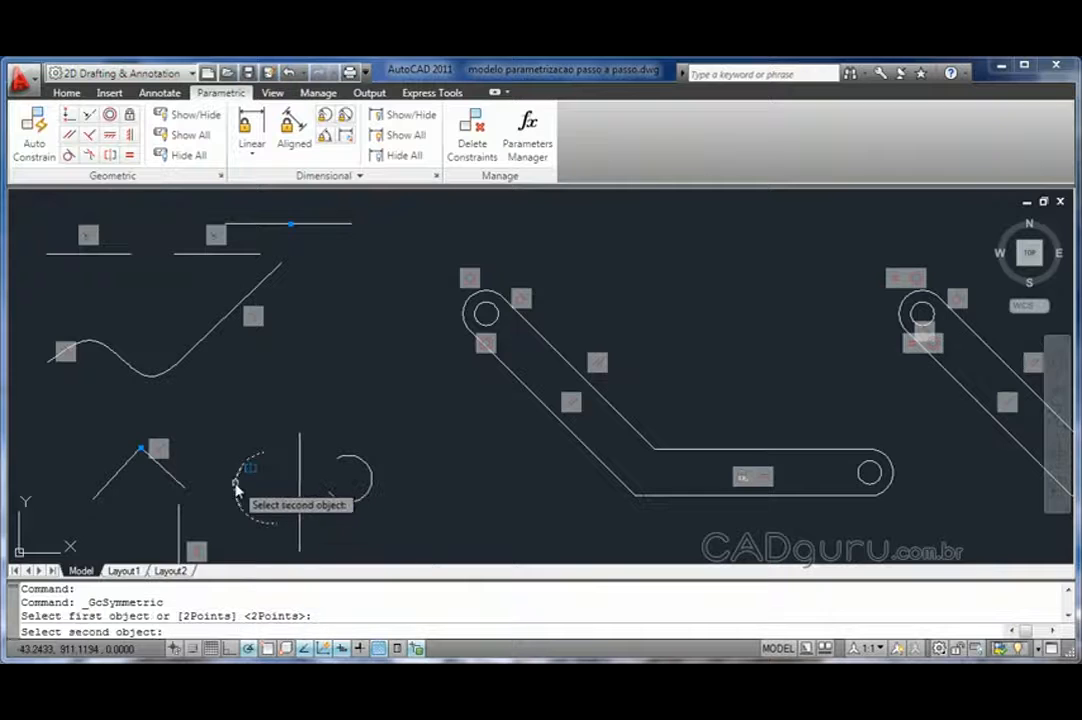
pyautogui.click(364, 498)
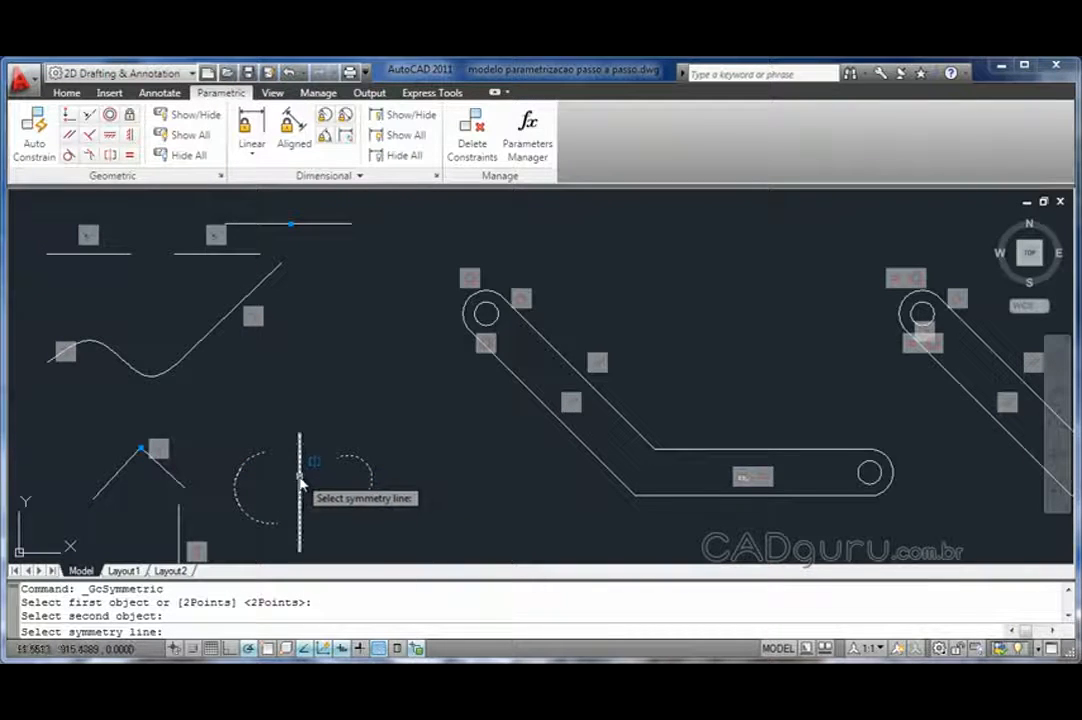
pyautogui.click(299, 481)
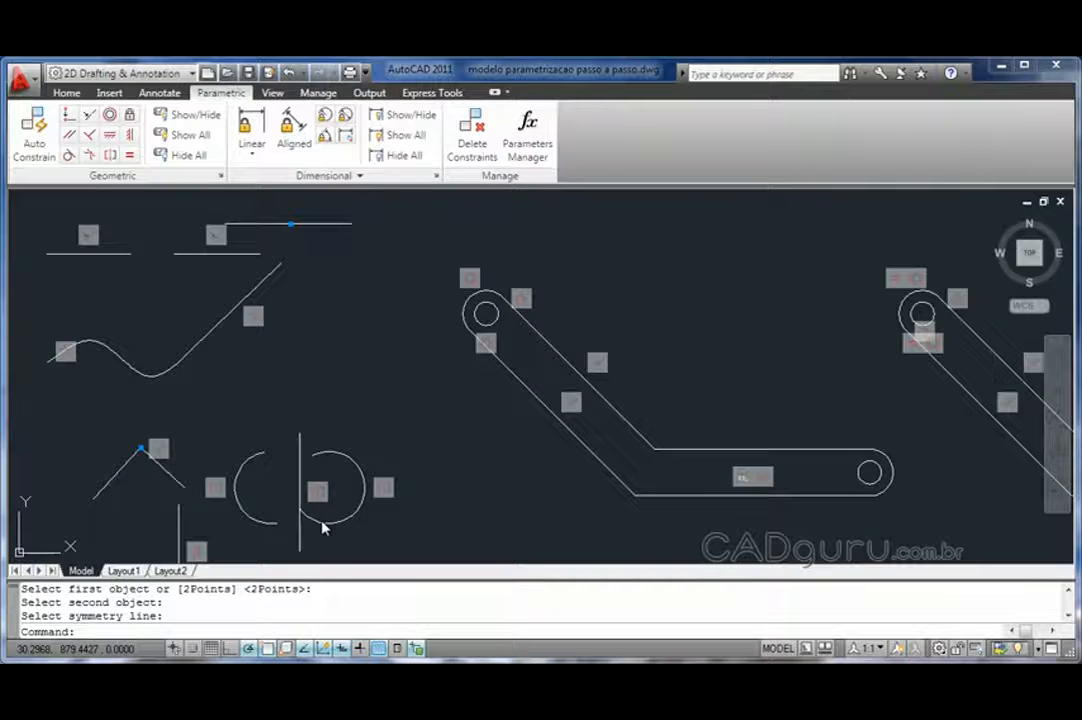
# Apply an equal constraint between the holes at the two ends of the bracket, starting with the upper one
pyautogui.click(131, 160)
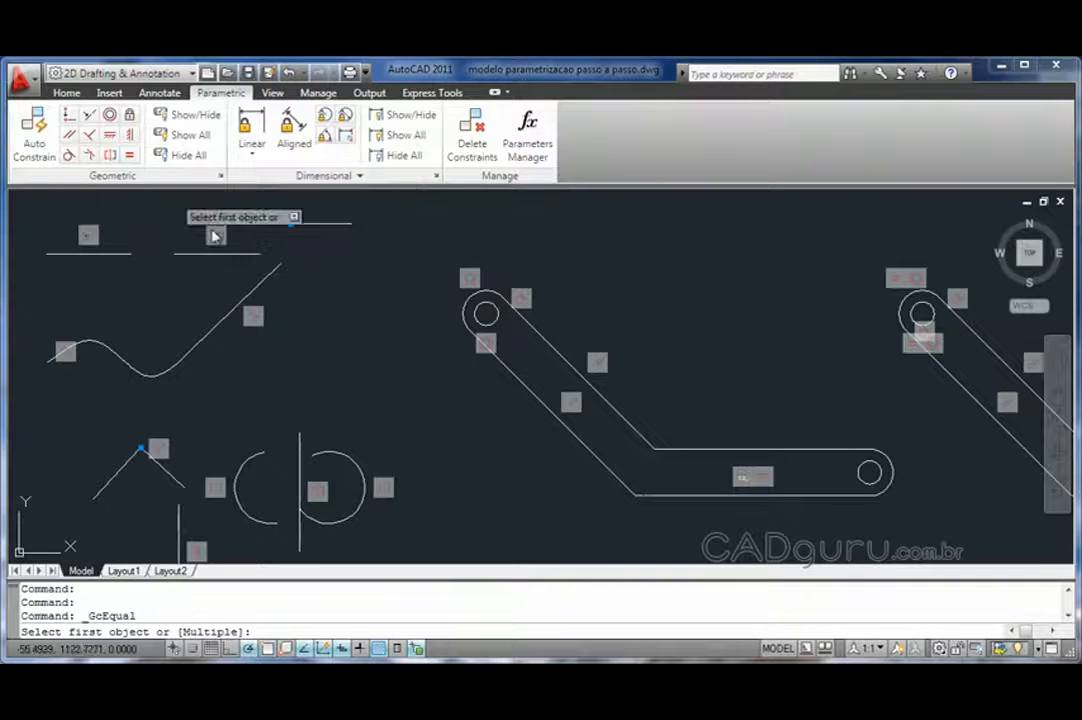
pyautogui.click(494, 328)
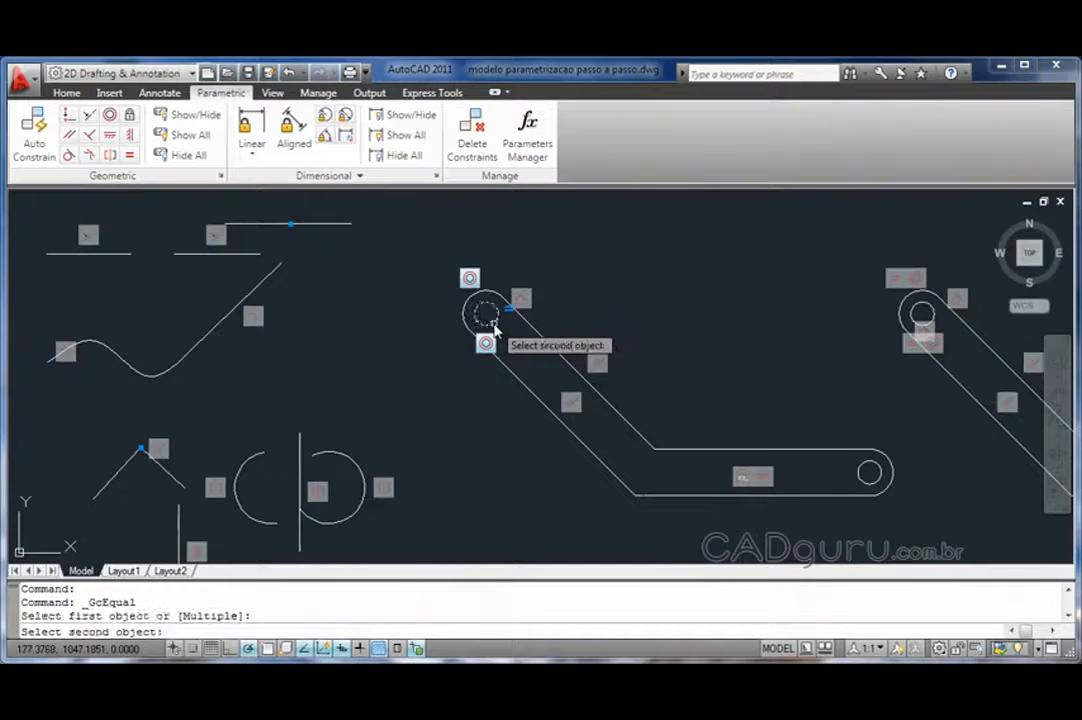
pyautogui.click(866, 472)
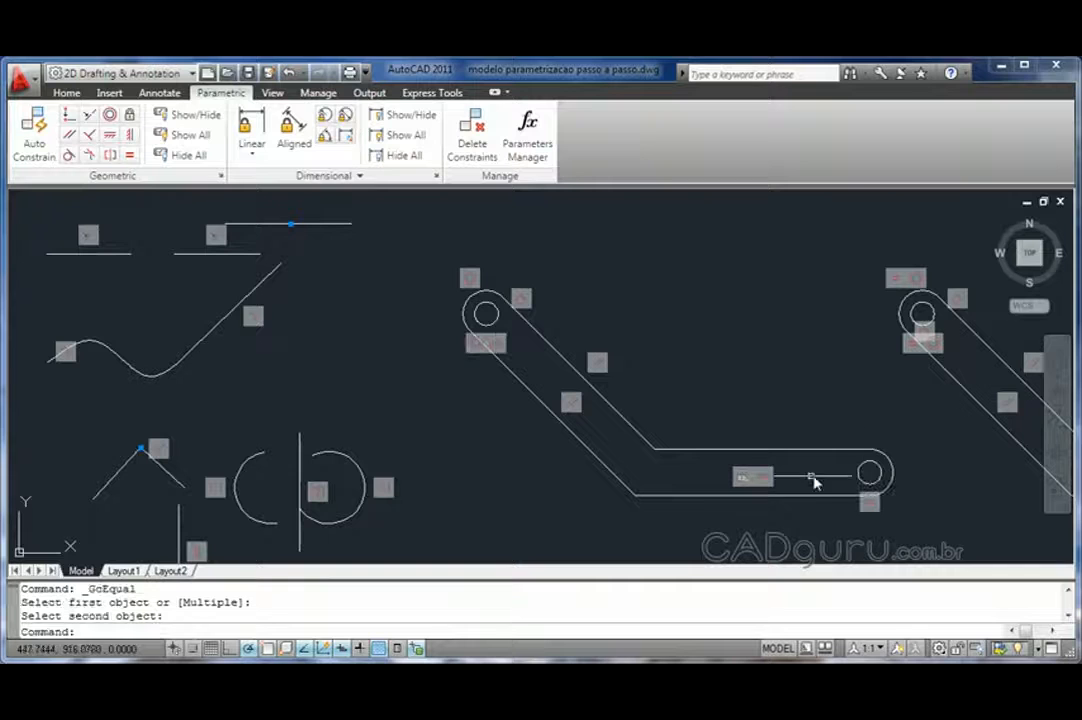